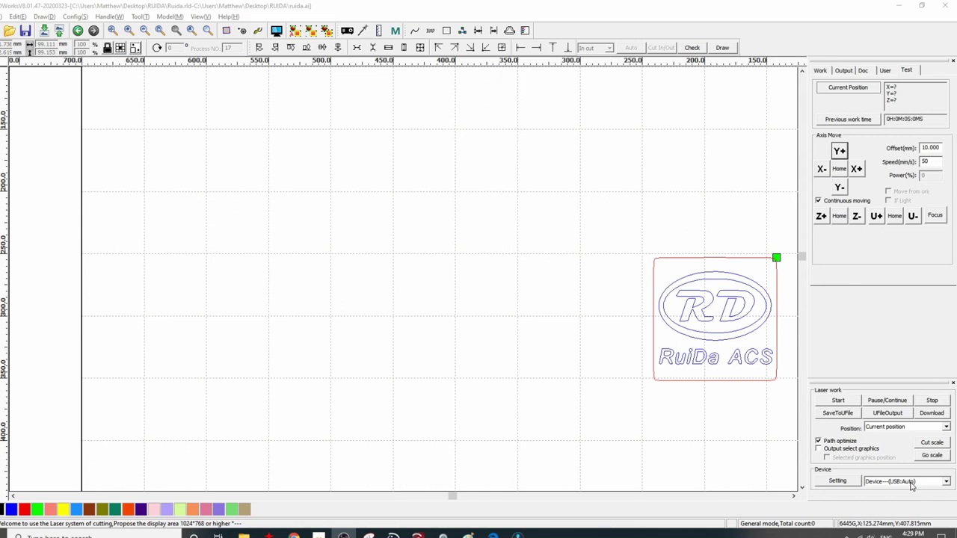
- Open Windows Device Manager and expand the Ports (COM & LPT) category to check the controller's port number
left_click(107, 536)
type("devi")
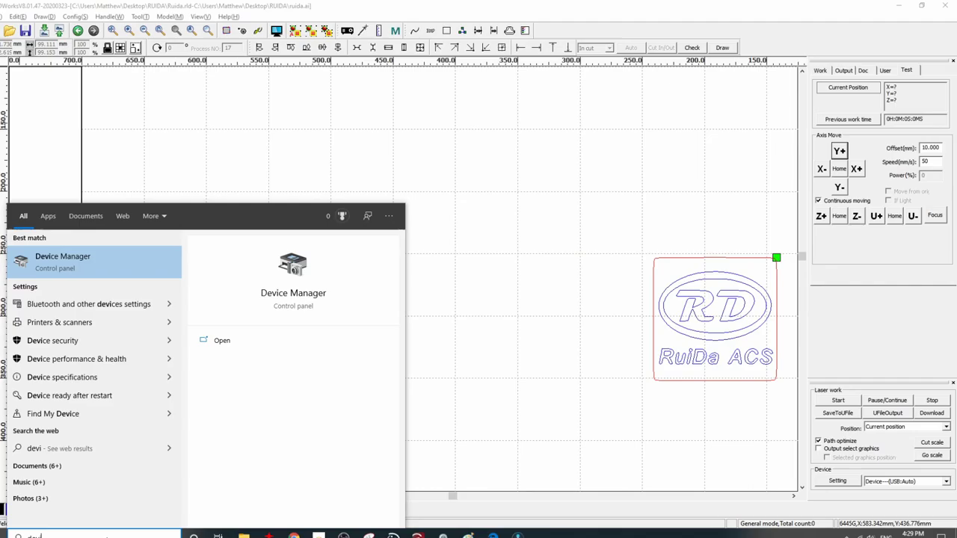
key("Return")
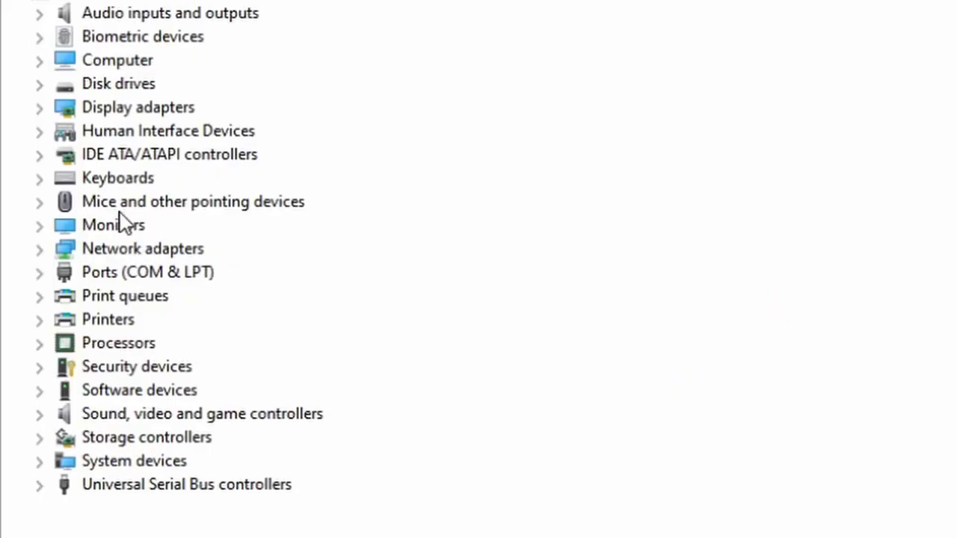
double_click(116, 274)
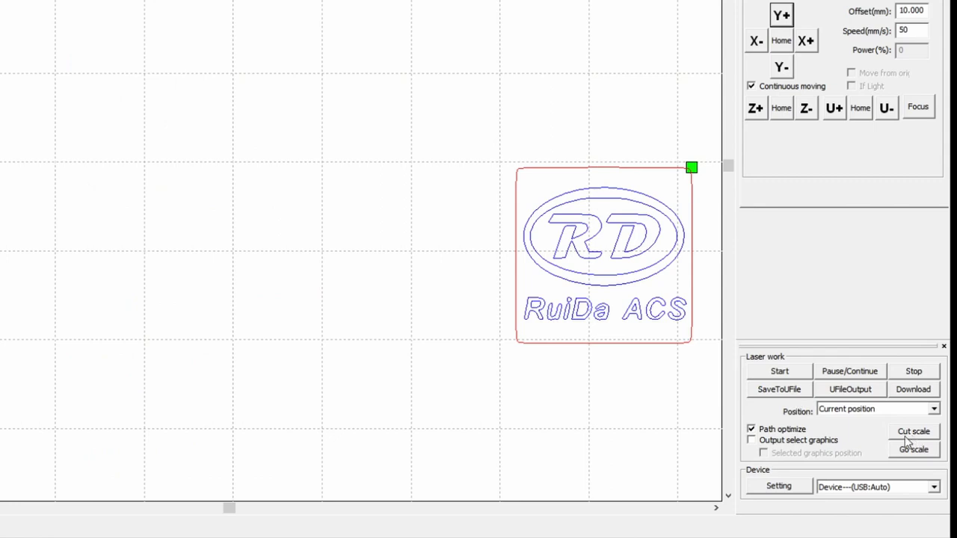
- In RDWorks, add a USB connection on port COM5 to the device settings and test the port
left_click(776, 485)
left_click(172, 290)
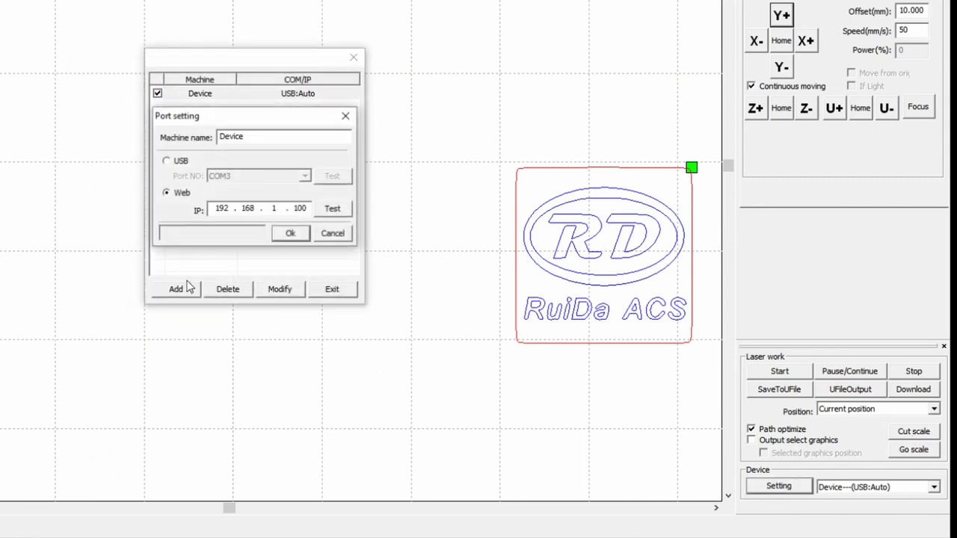
left_click(180, 160)
left_click(246, 175)
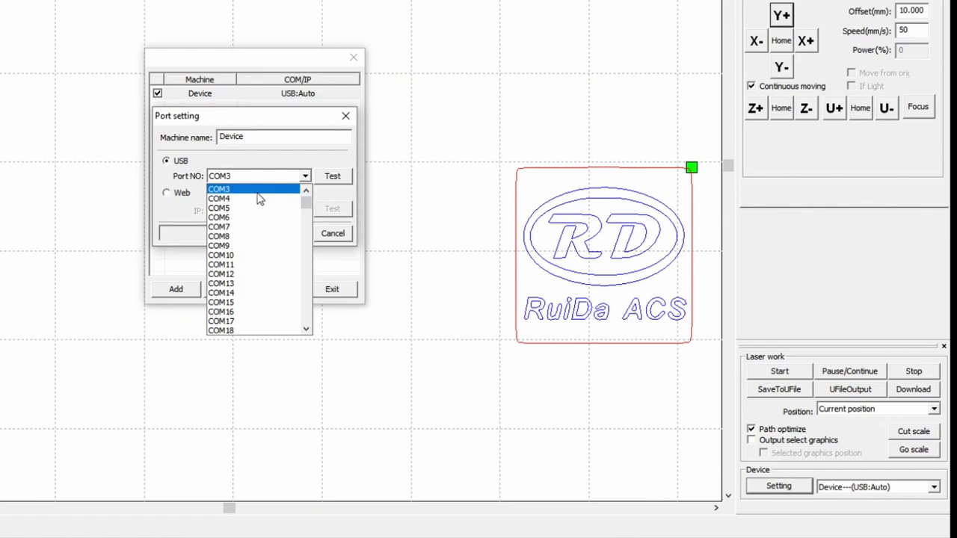
left_click(254, 208)
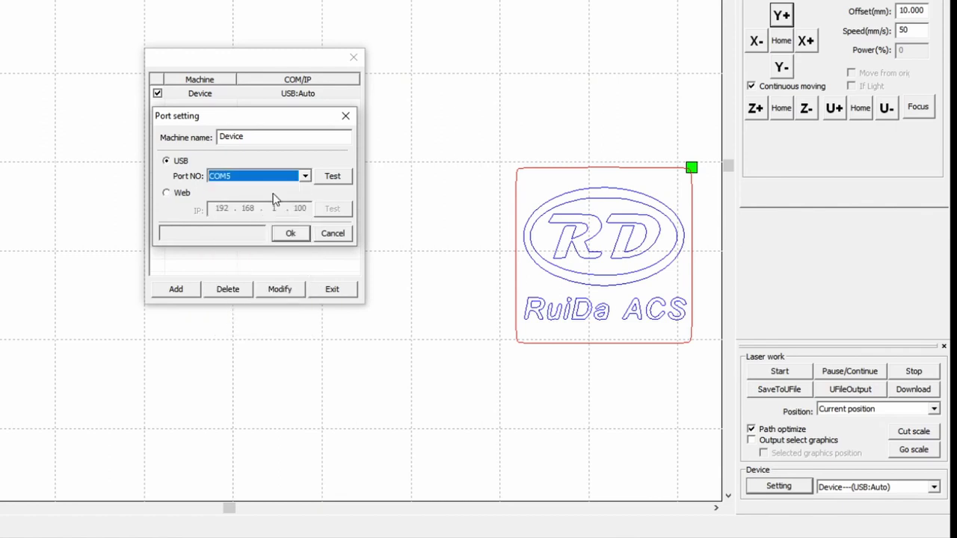
left_click(334, 178)
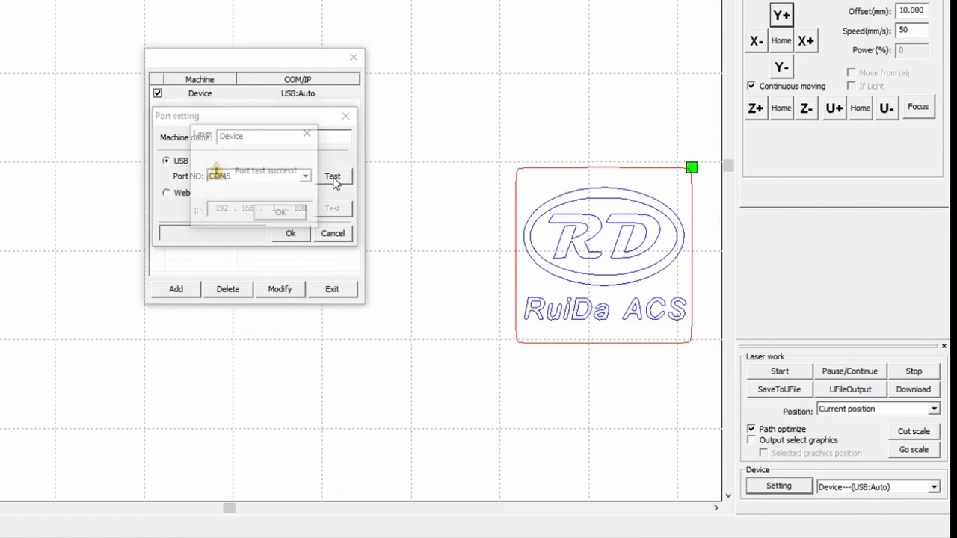
left_click(282, 215)
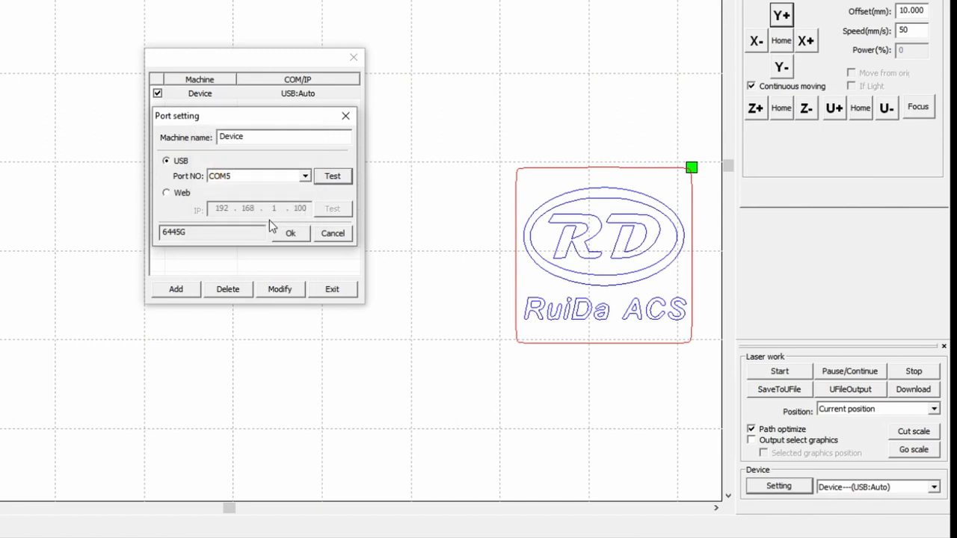
double_click(195, 236)
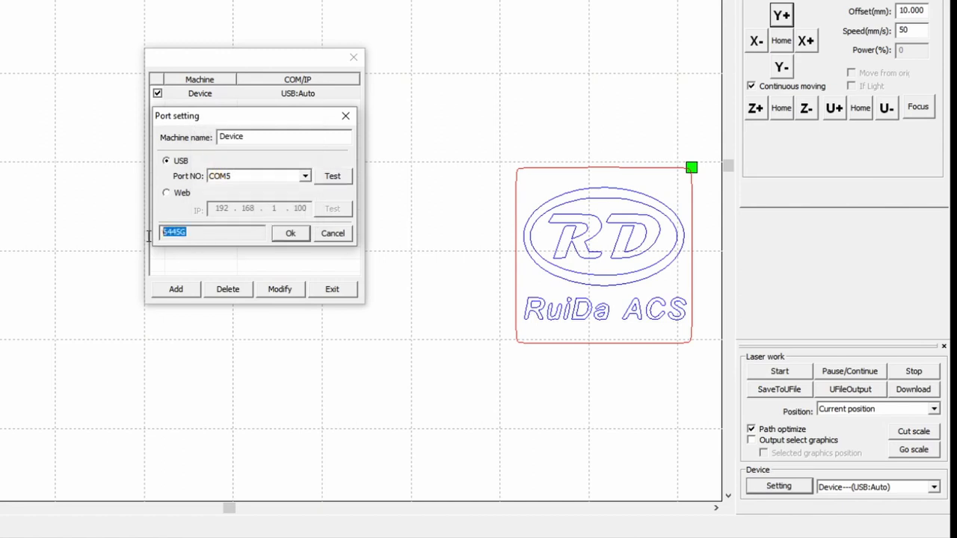
- Accept the new connection, make the USB:COM5 device the active one and close the device list
left_click(290, 234)
left_click(157, 107)
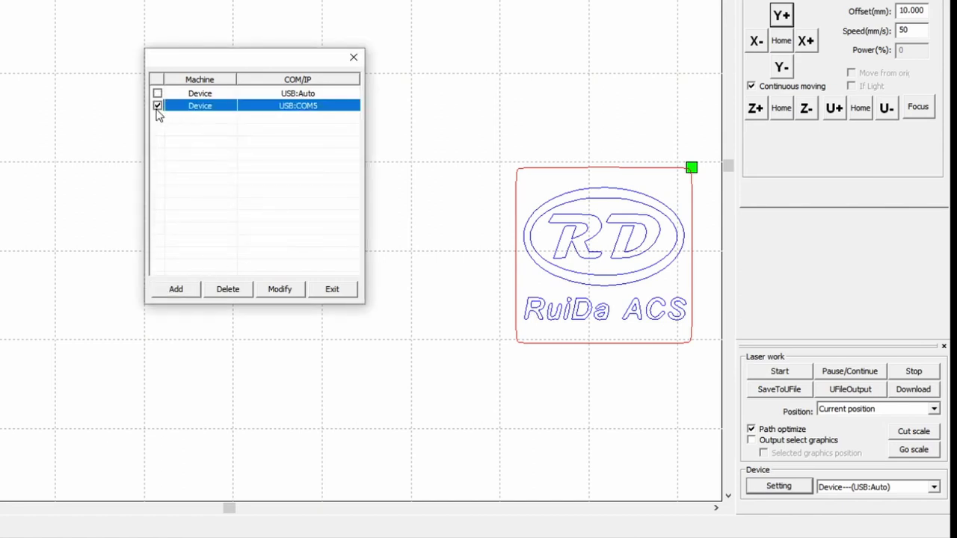
left_click(349, 291)
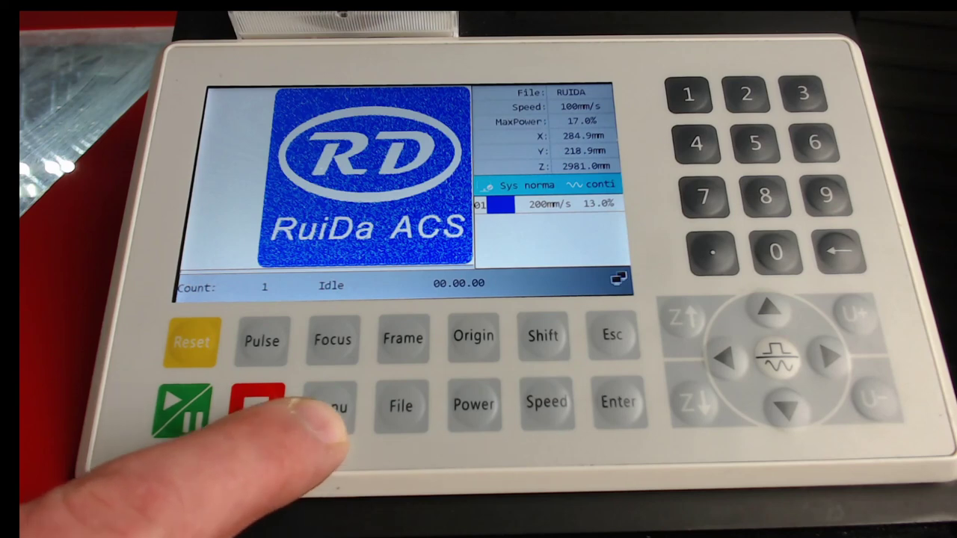
left_click(328, 408)
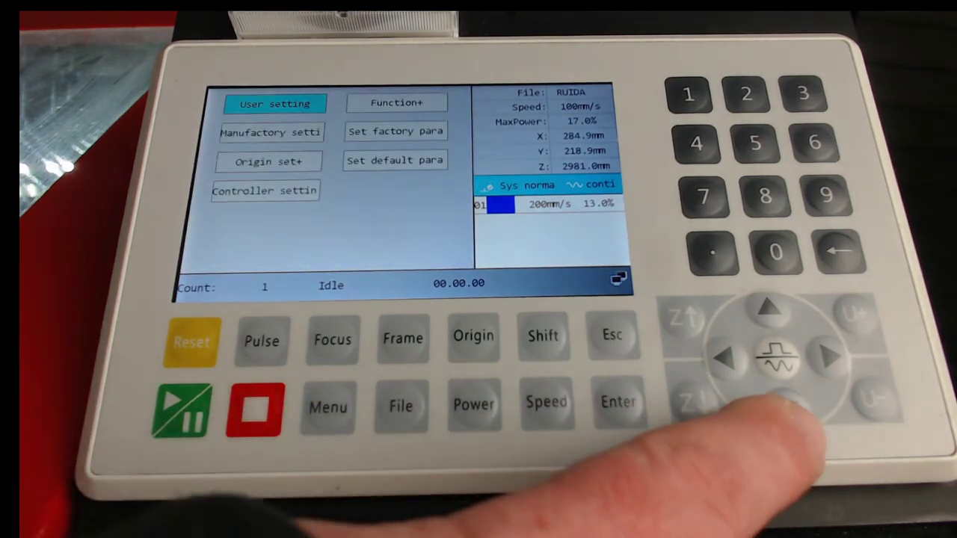
left_click(783, 407)
left_click(783, 408)
left_click(783, 407)
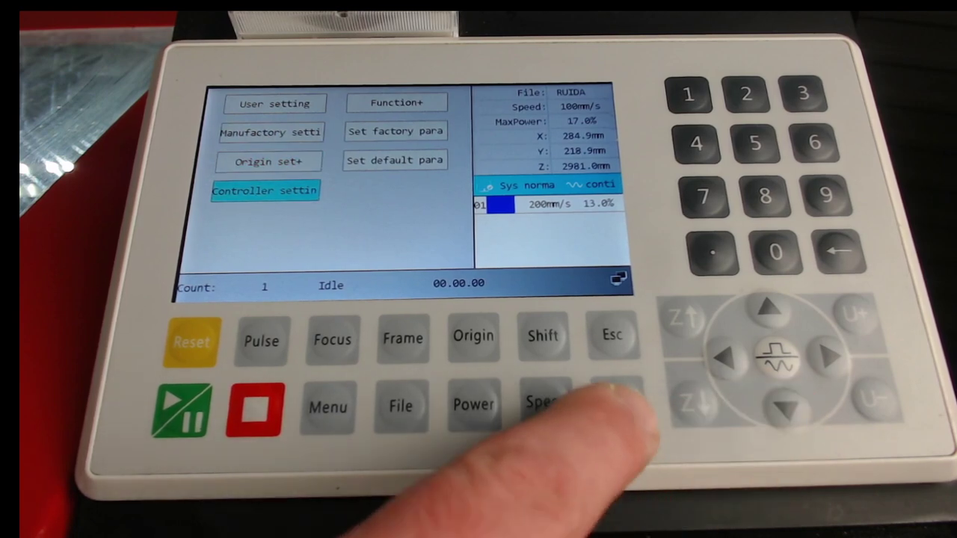
left_click(618, 401)
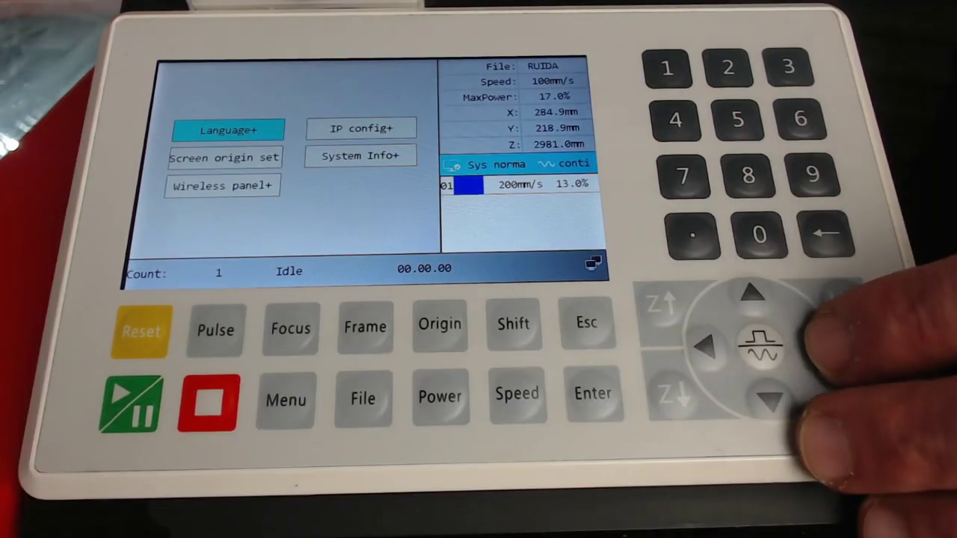
left_click(813, 343)
left_click(594, 394)
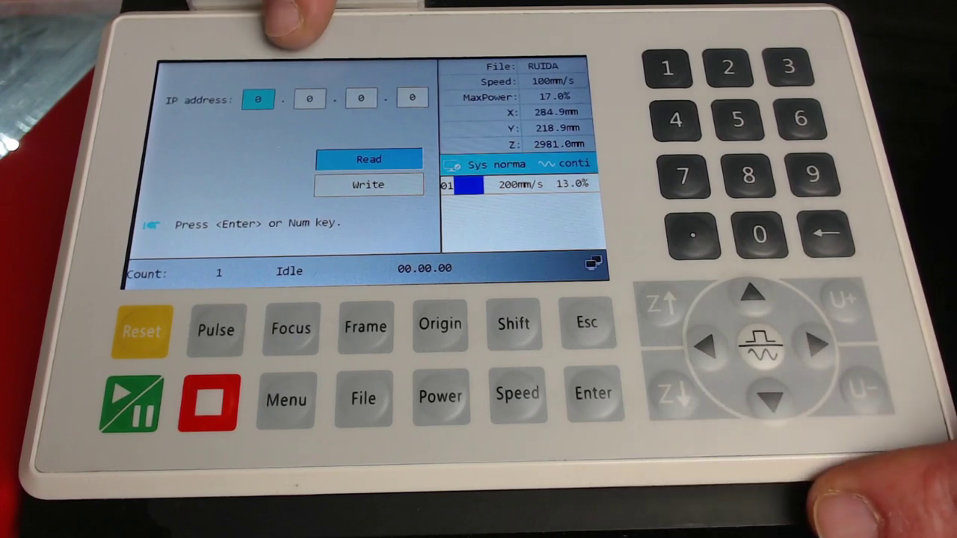
left_click(666, 68)
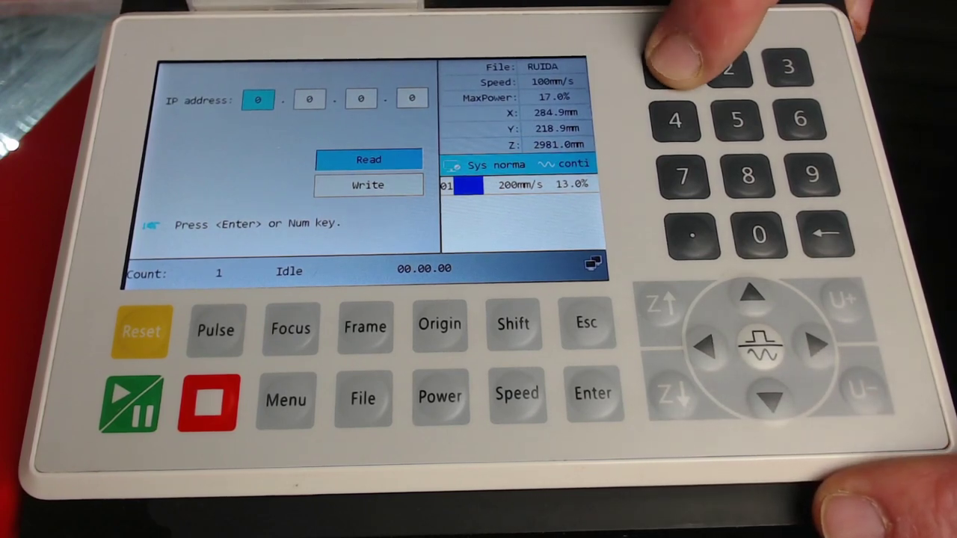
left_click(812, 173)
left_click(727, 68)
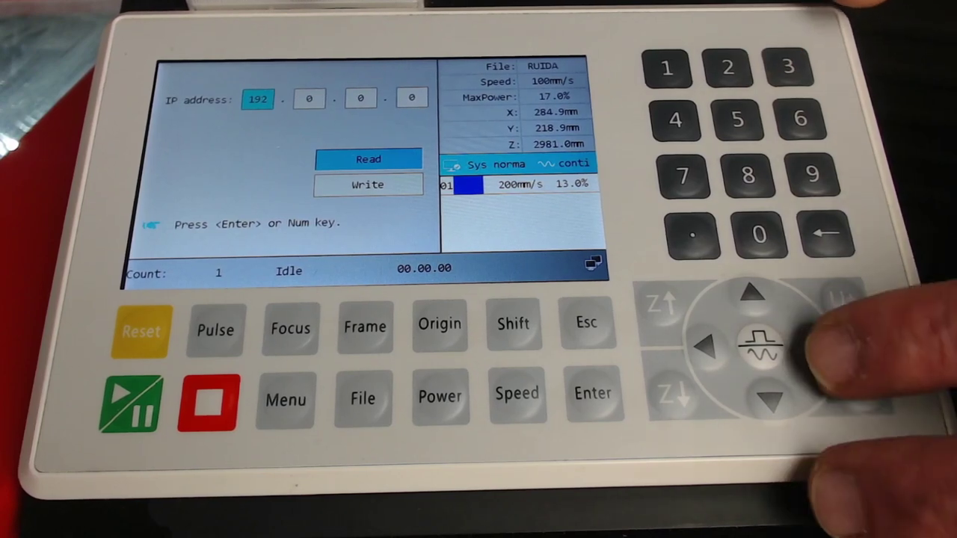
left_click(822, 346)
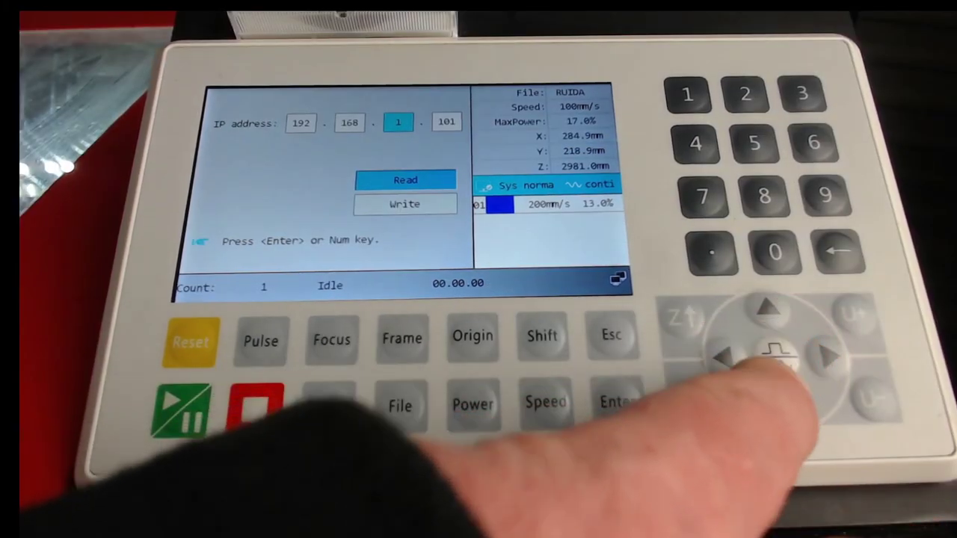
left_click(826, 357)
left_click(777, 407)
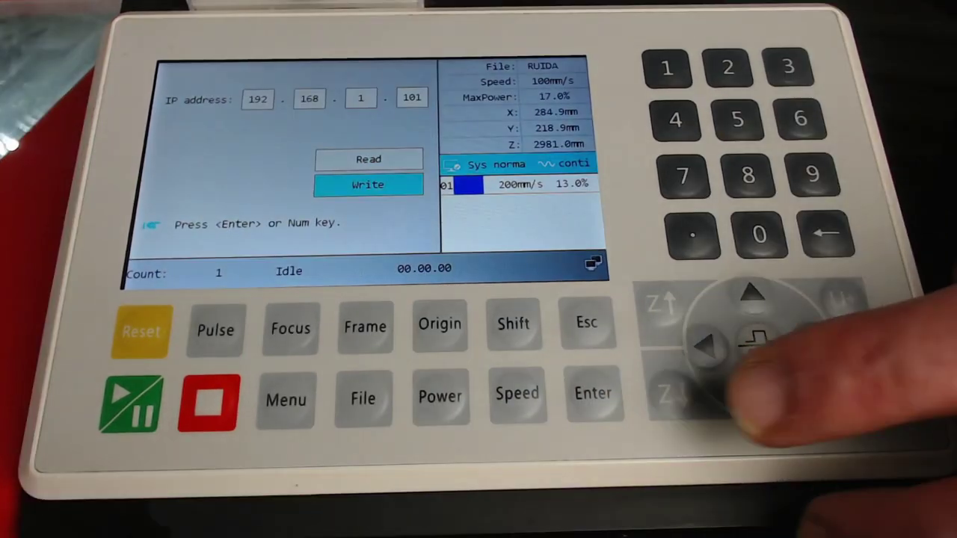
left_click(594, 393)
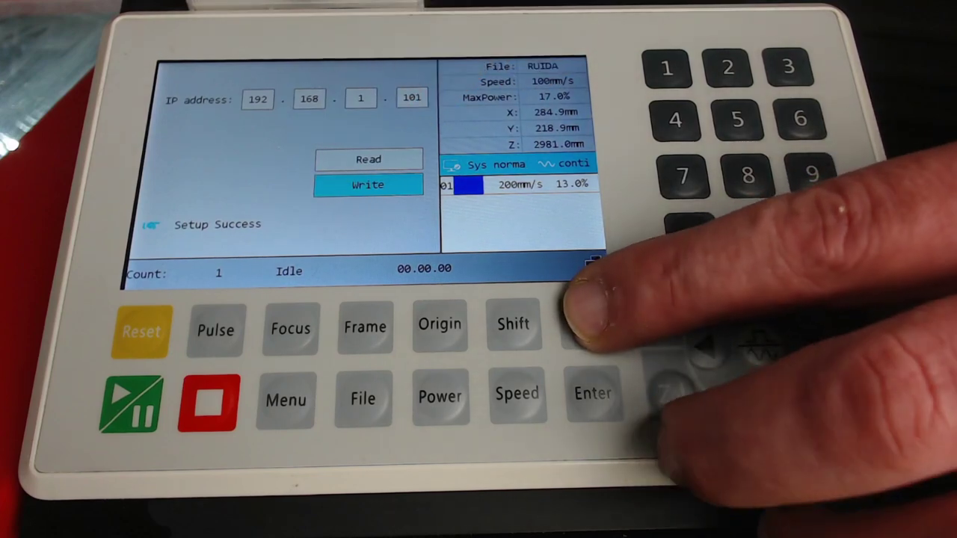
left_click(587, 322)
left_click(587, 322)
left_click(587, 322)
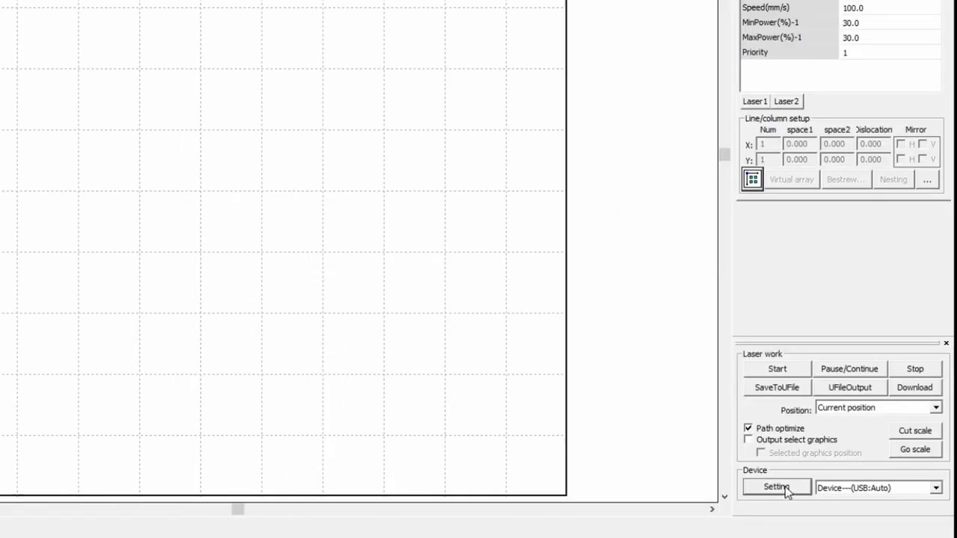
- Add a Web connection with IP address 192.168.1.101 to the device settings and test it
left_click(785, 490)
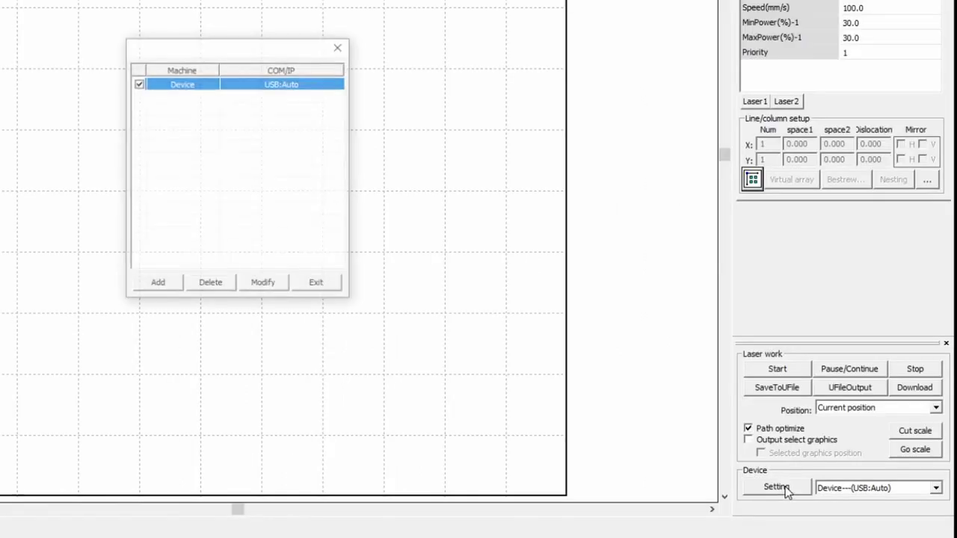
left_click(151, 287)
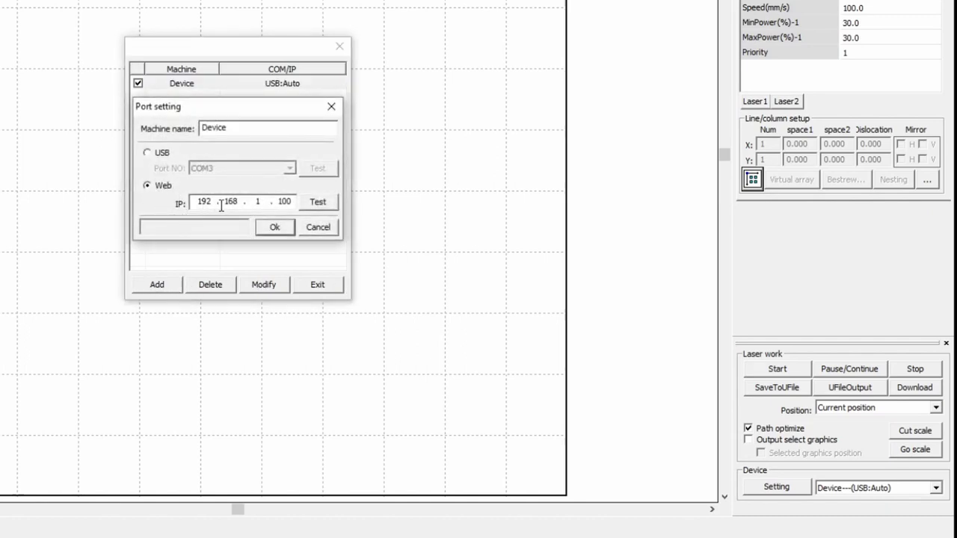
double_click(278, 205)
type("10")
left_click(319, 205)
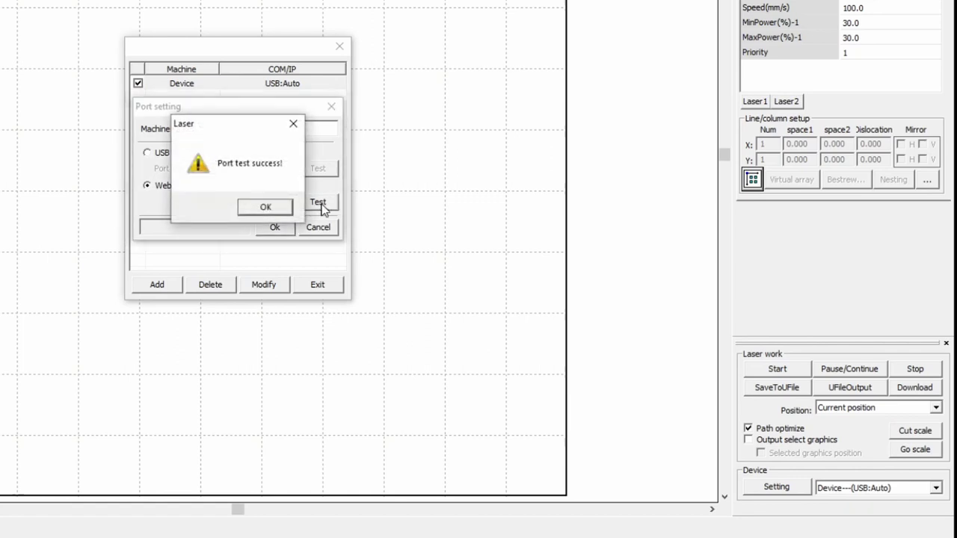
left_click(263, 207)
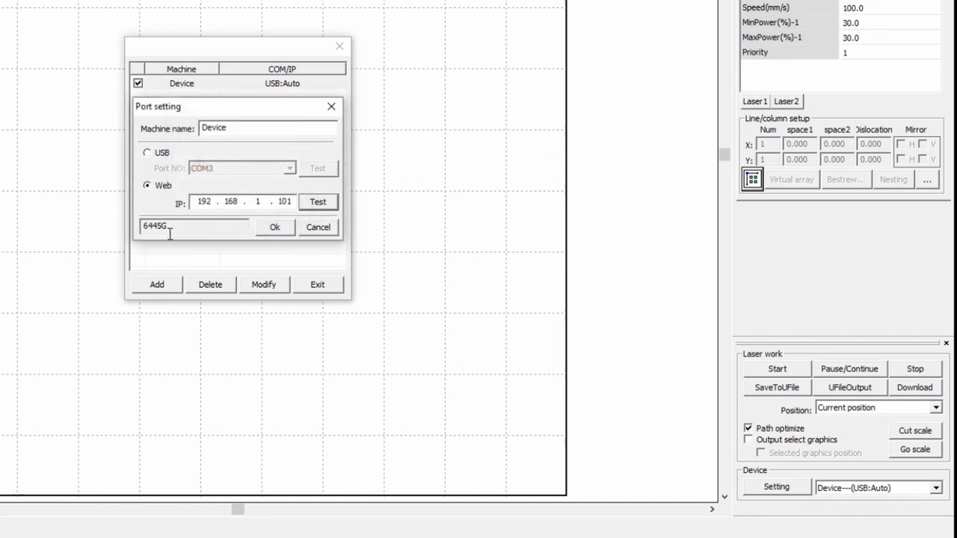
left_click_drag(170, 227, 127, 240)
- Accept the Web connection, make the IP:192.168.1.101 device the active one and close the device list
left_click(273, 228)
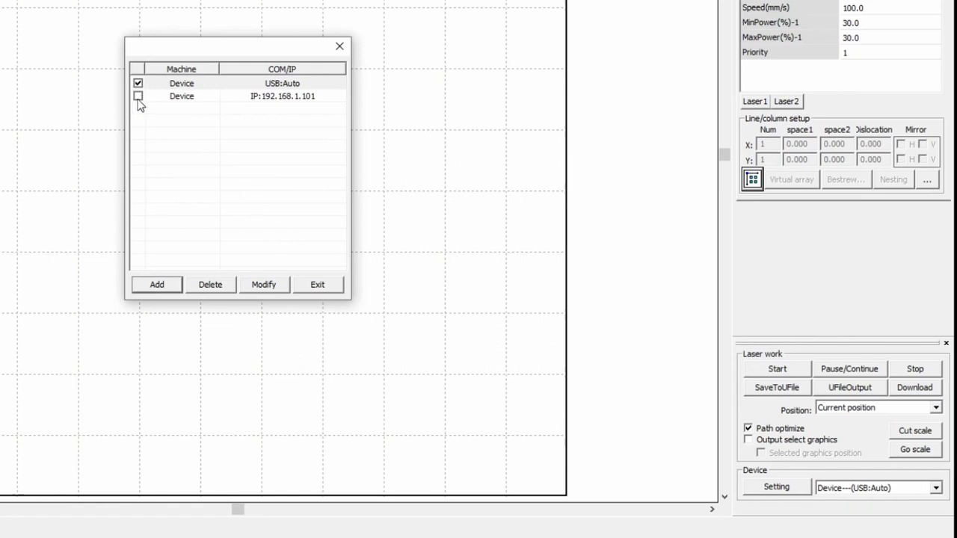
left_click(137, 97)
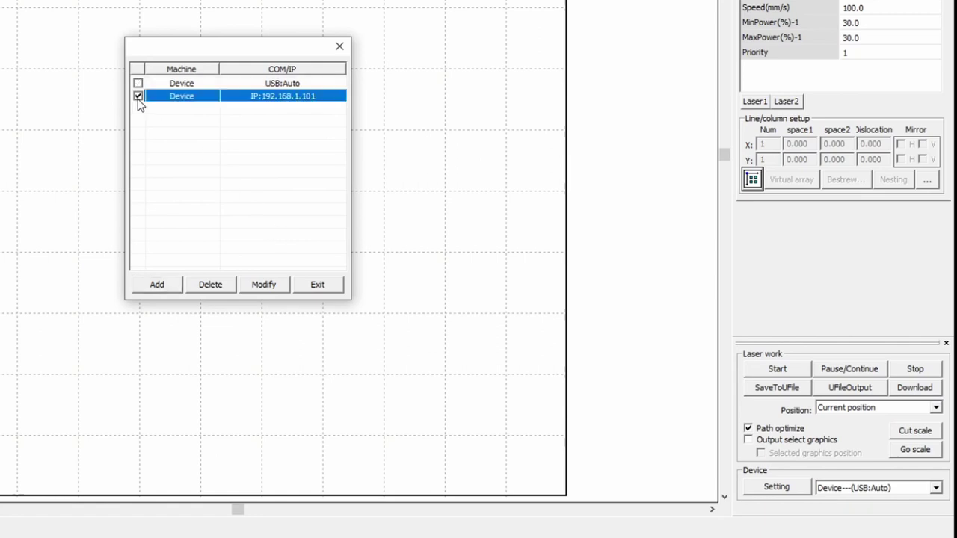
left_click(317, 285)
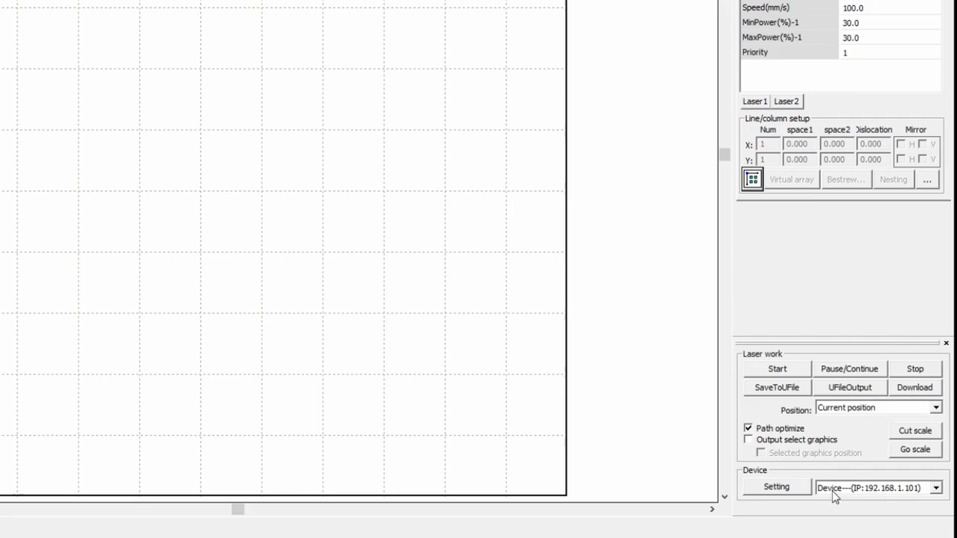
left_click(899, 495)
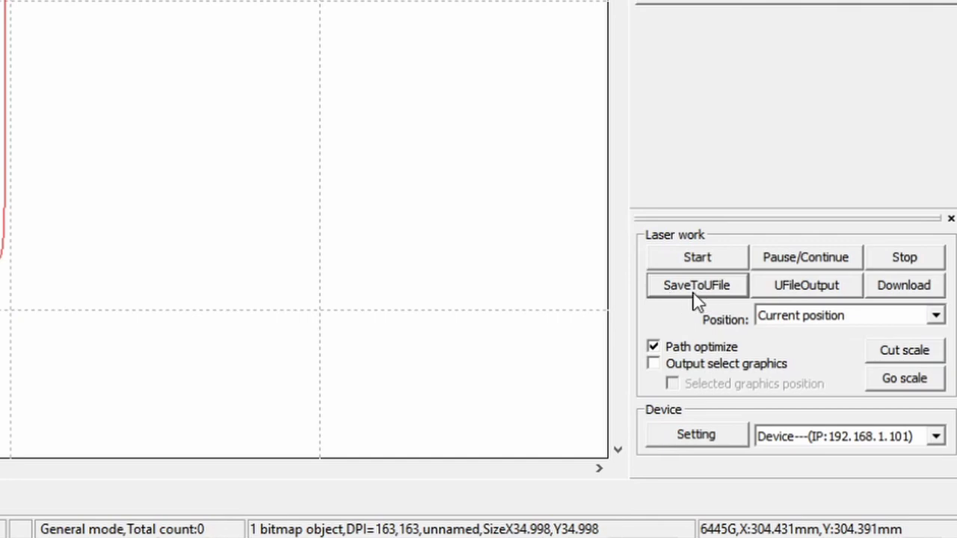
- Save the logo job as a U-file named Ruida in rd format on the MW_LASER (G:) drive
left_click(724, 292)
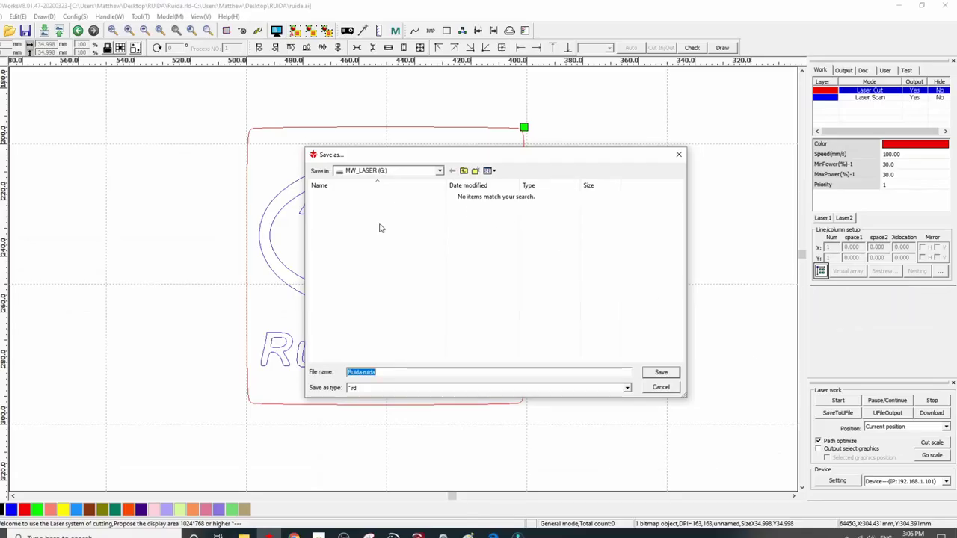
type("Ruida")
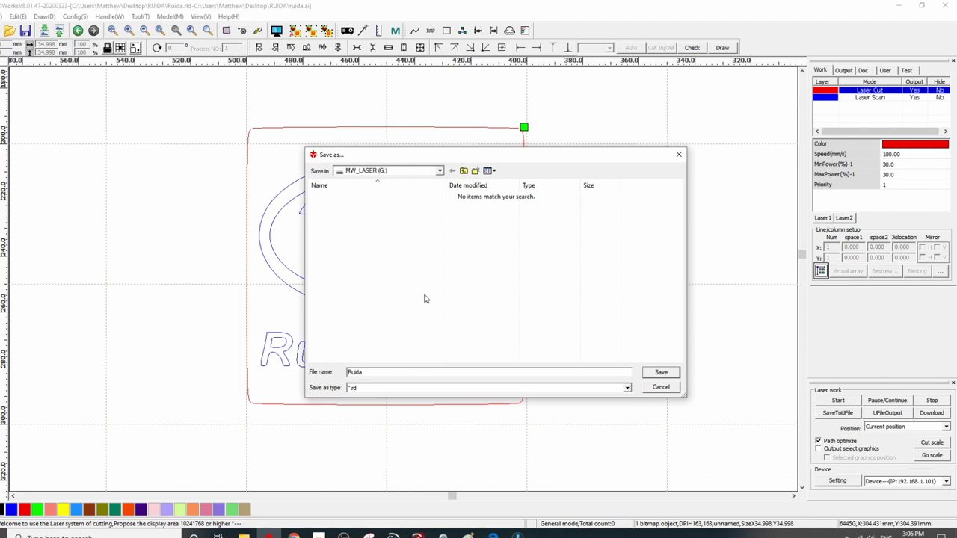
left_click(660, 376)
left_click(660, 374)
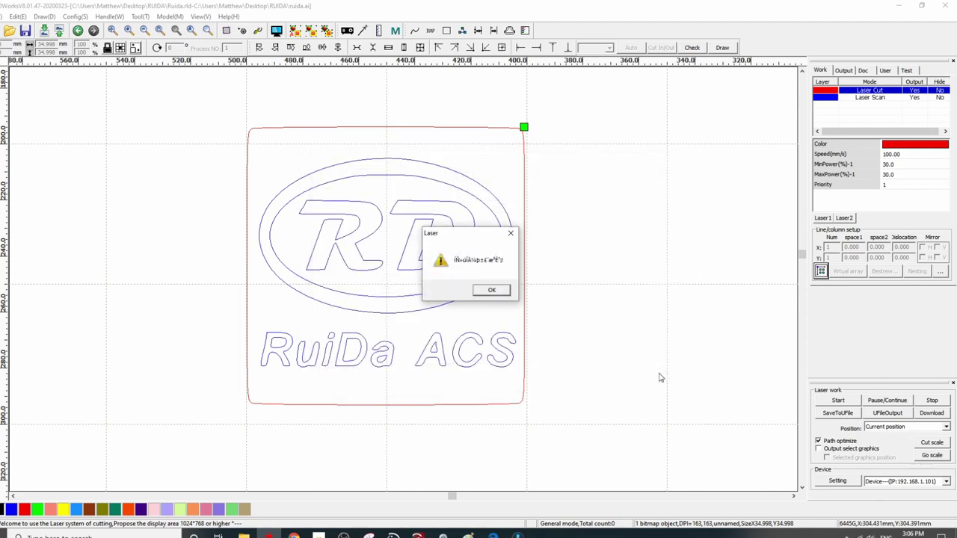